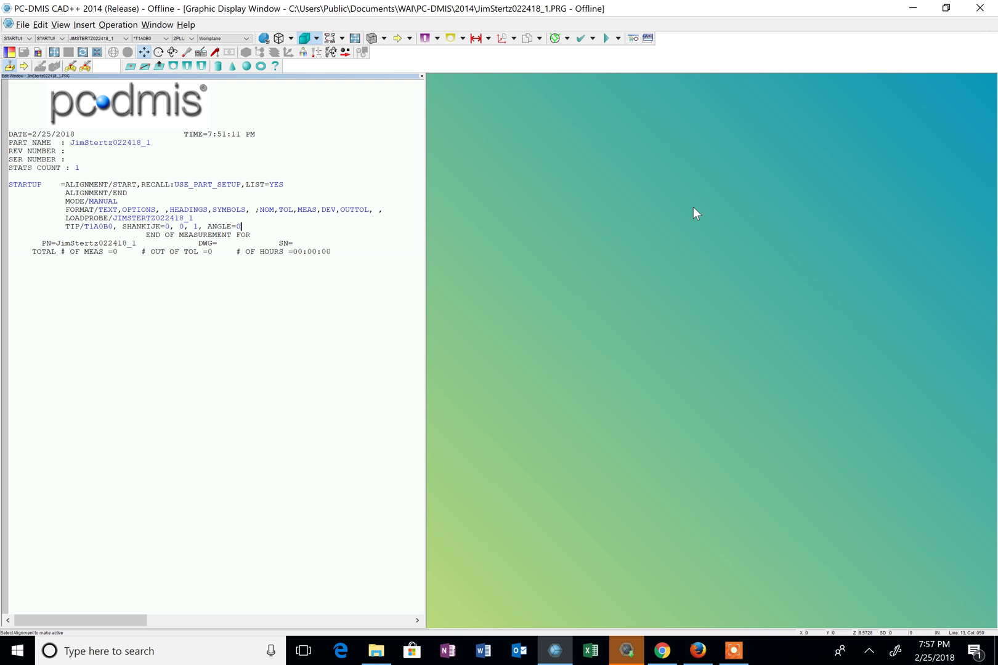
Step: Import the HEXBLOCK.CAD model via File > Import > CAD
click(23, 25)
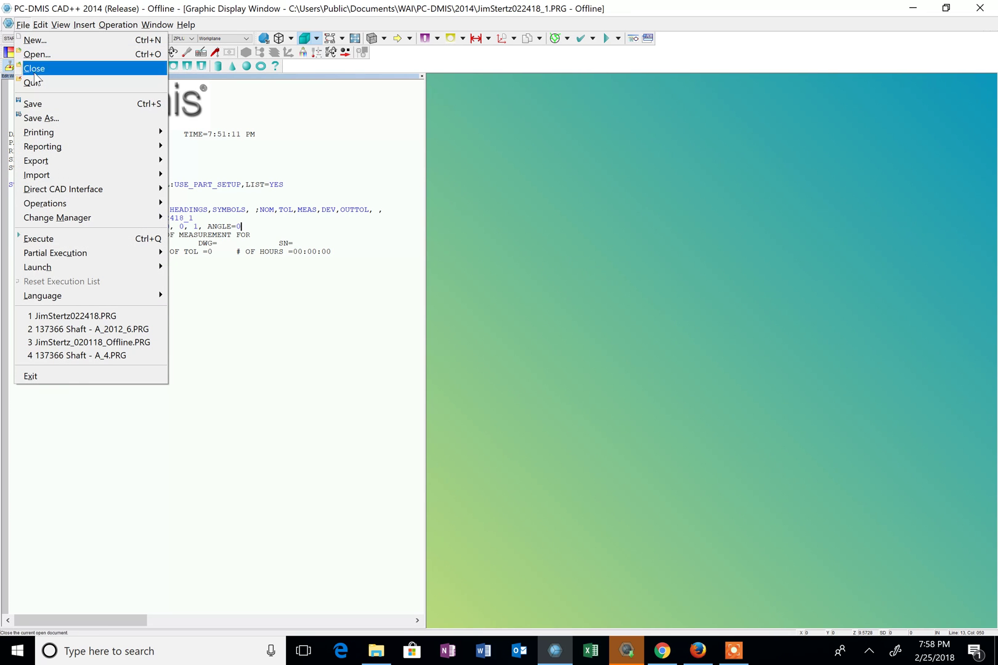
mouse_move(69, 173)
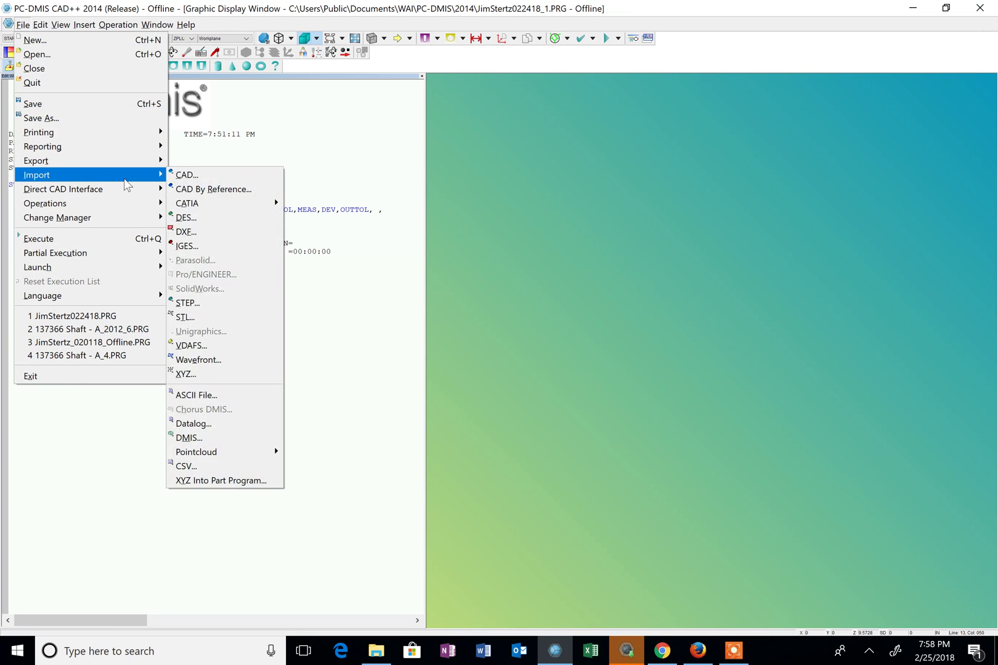
click(197, 176)
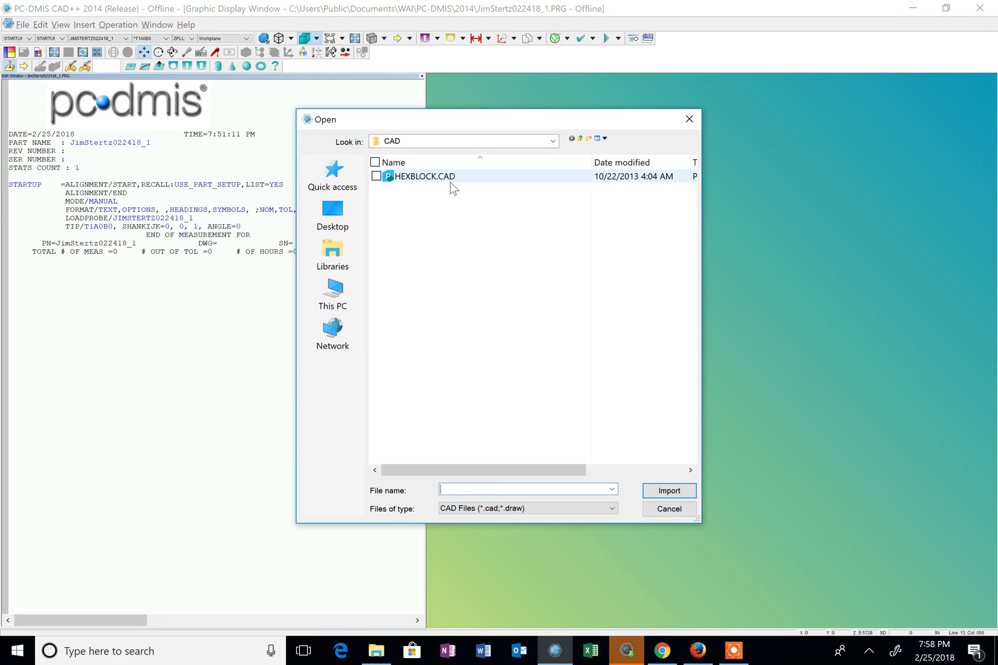
click(453, 179)
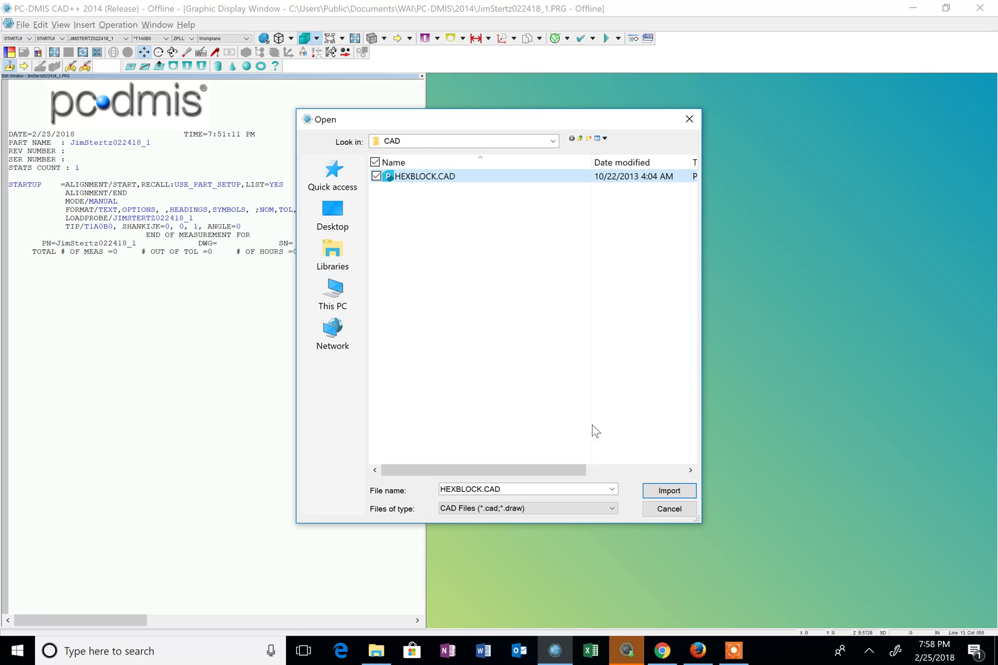
click(688, 494)
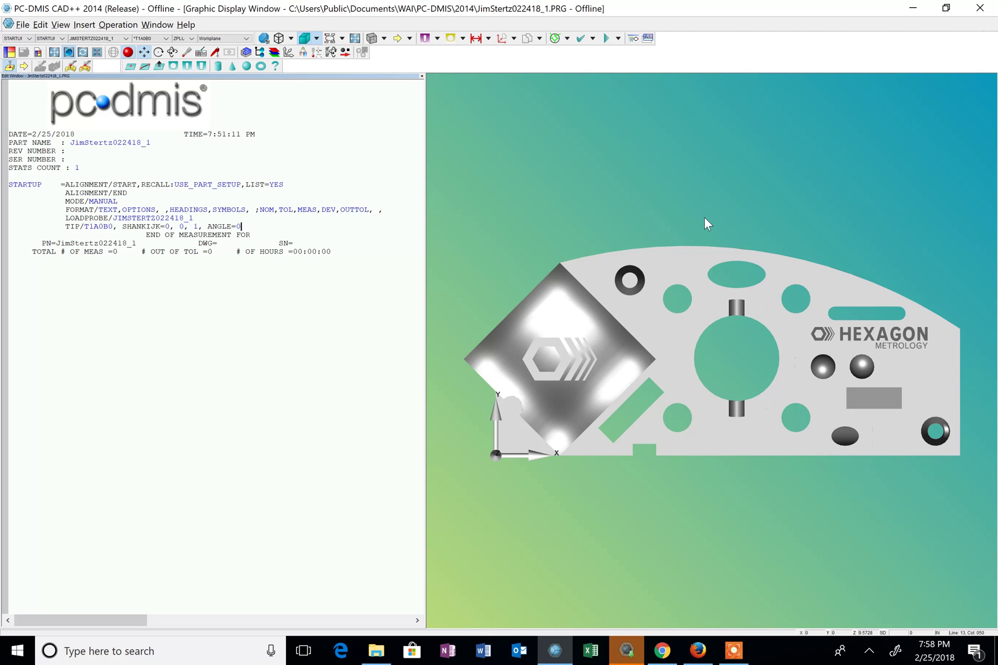
Step: Orbit and zoom the hex block into a tilted view showing its top and front faces
ctrl+right_drag(704, 218, 819, 200)
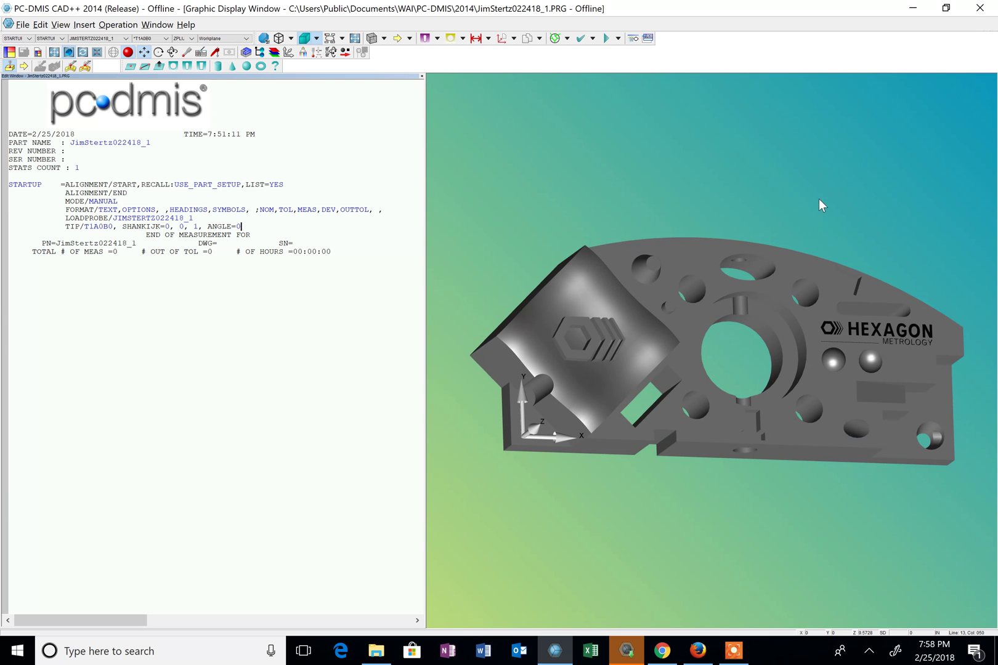
scroll(757, 199, up, 3)
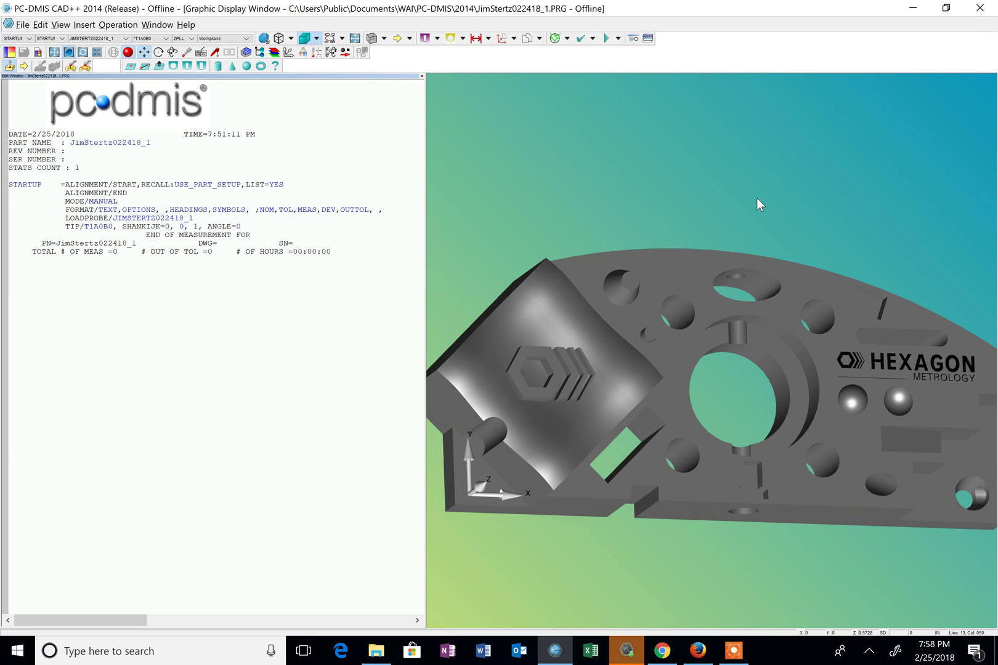
scroll(758, 203, down, 2)
scroll(756, 201, down, 1)
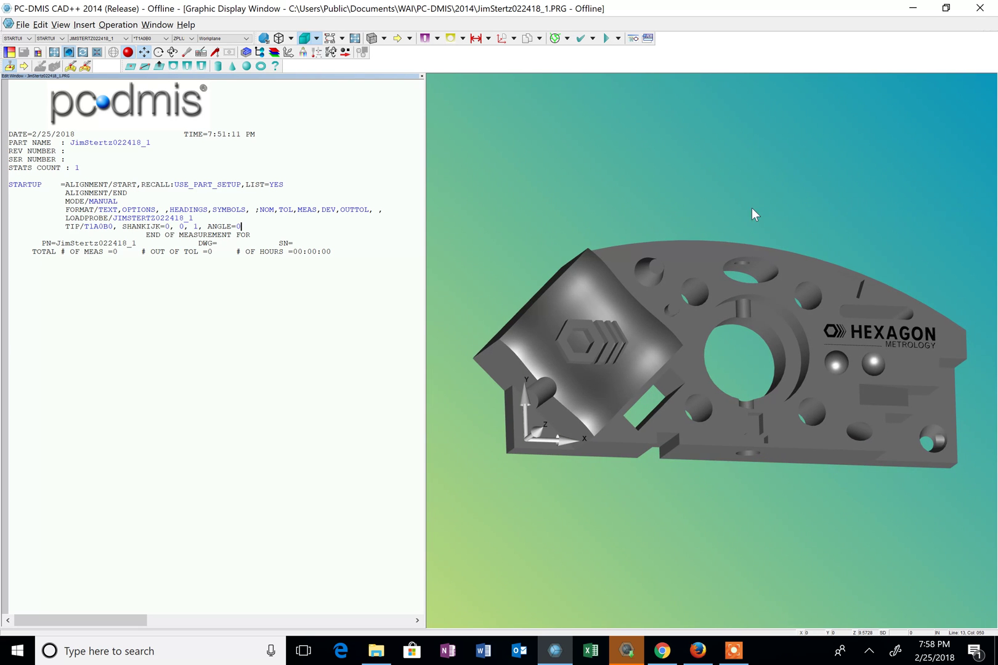
ctrl+right_drag(752, 208, 737, 175)
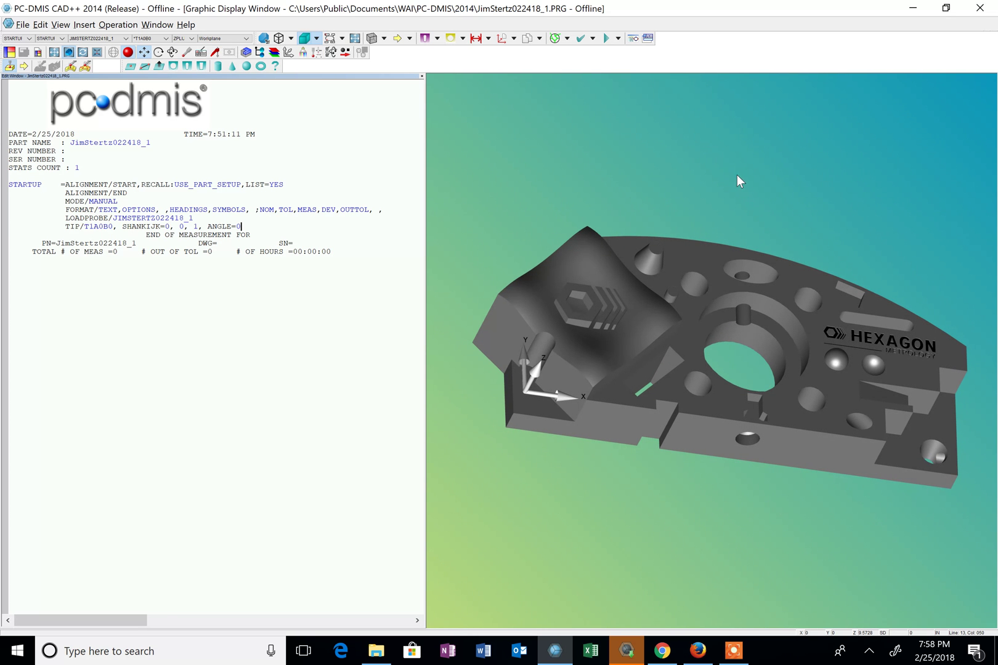
Step: In program mode, measure plane PLN1 from three hits on the block's top face
click(189, 51)
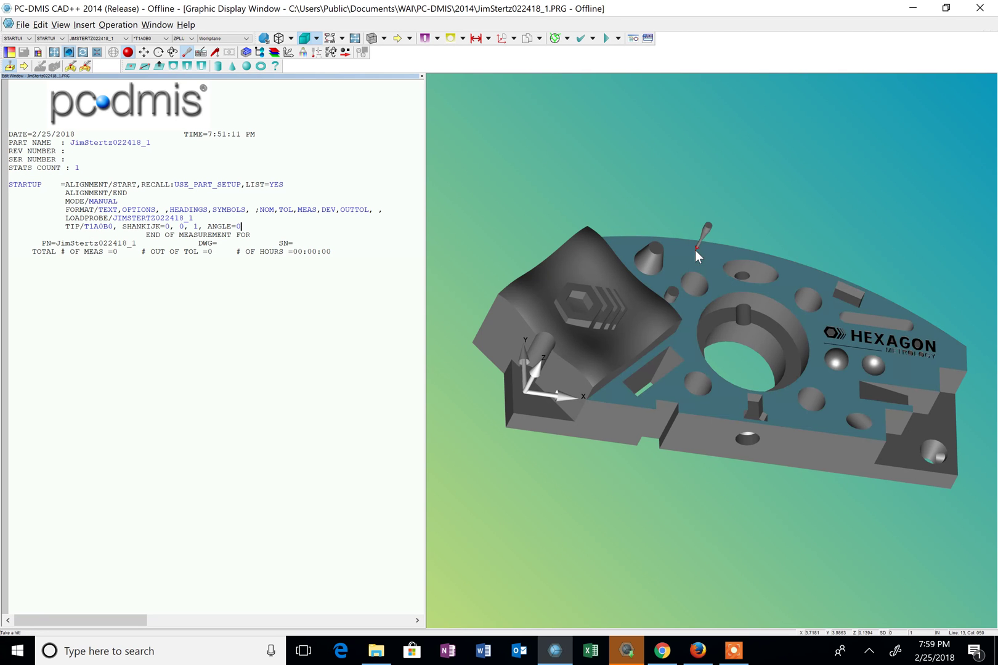
click(885, 304)
click(789, 410)
middle_drag(849, 404, 865, 379)
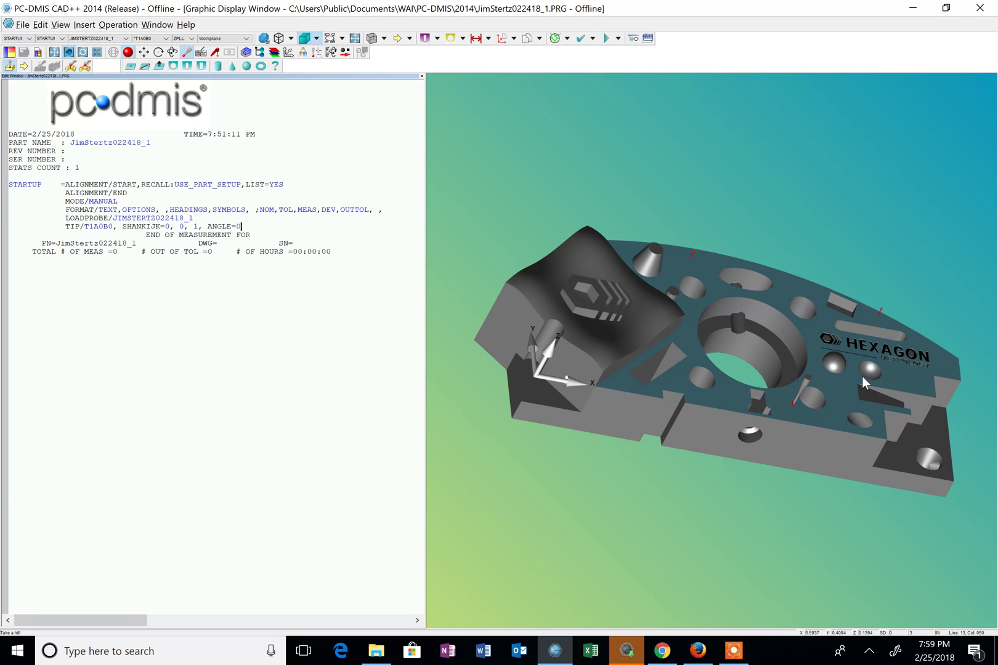
key(End)
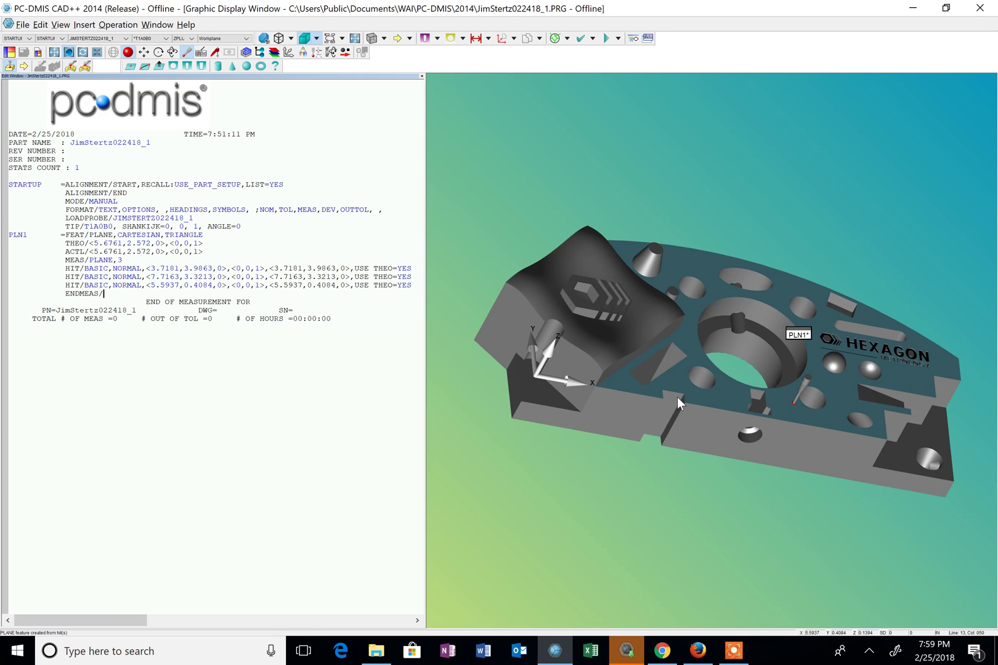
Step: Create line LIN1 from two hits on the front face
click(626, 402)
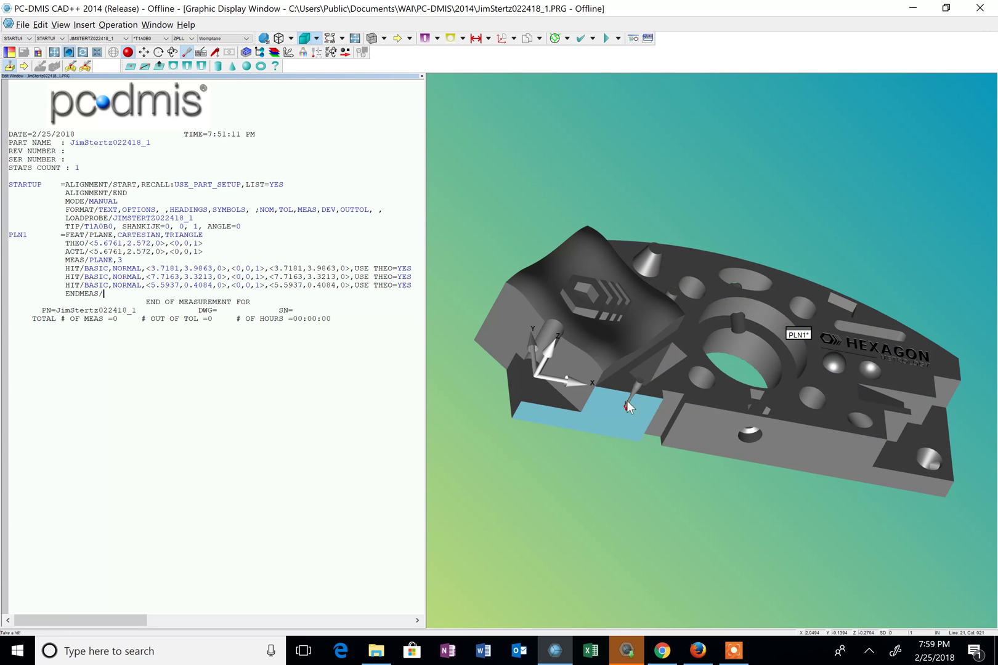
click(838, 441)
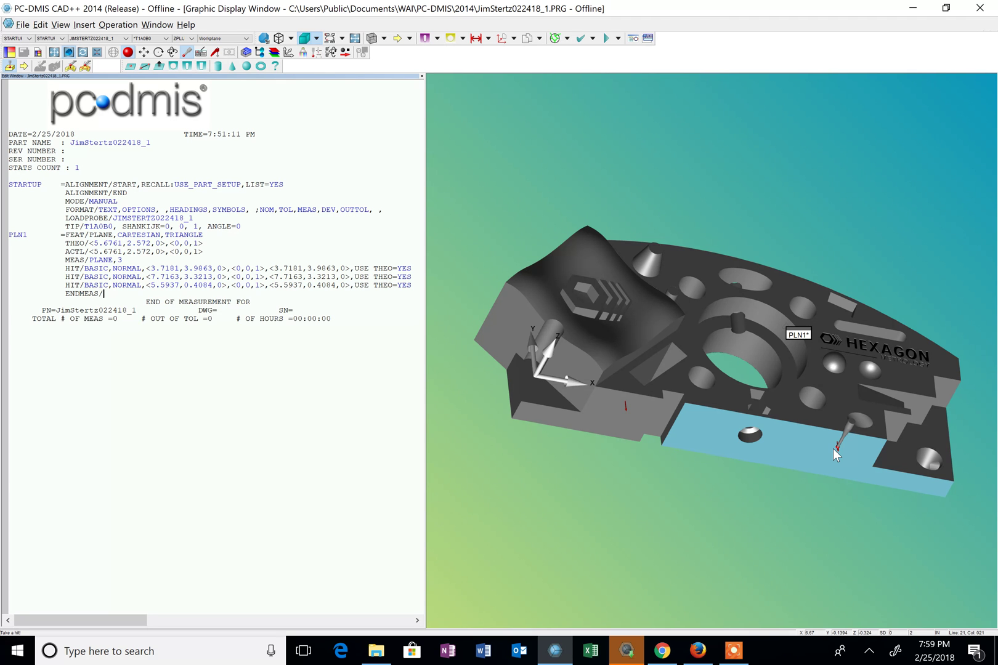
key(End)
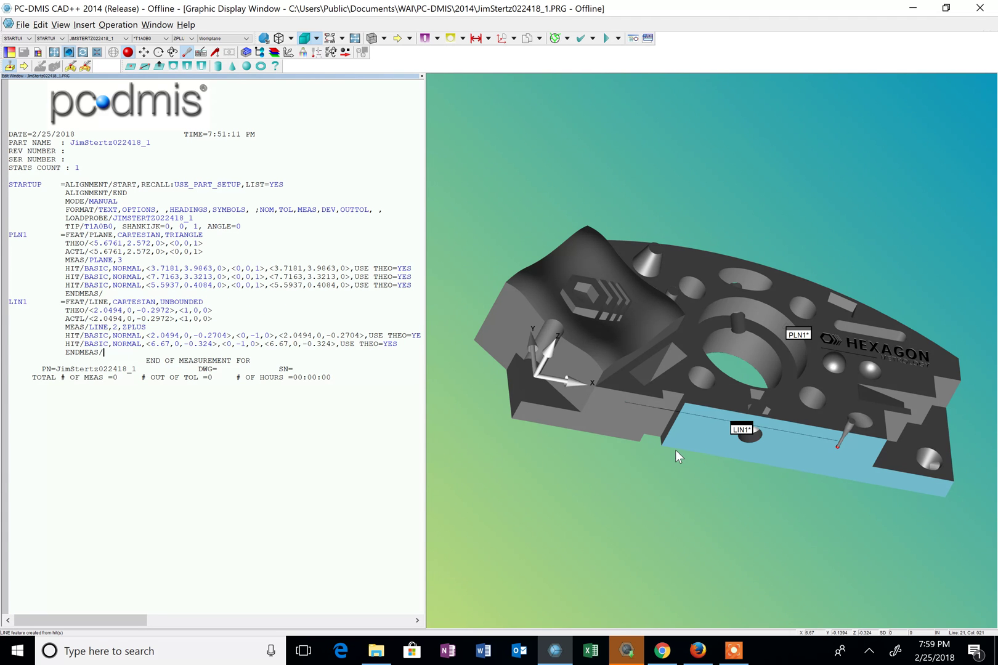
Step: Rotate to the left end face and create point PNT1 from one hit there
middle_drag(675, 449, 747, 466)
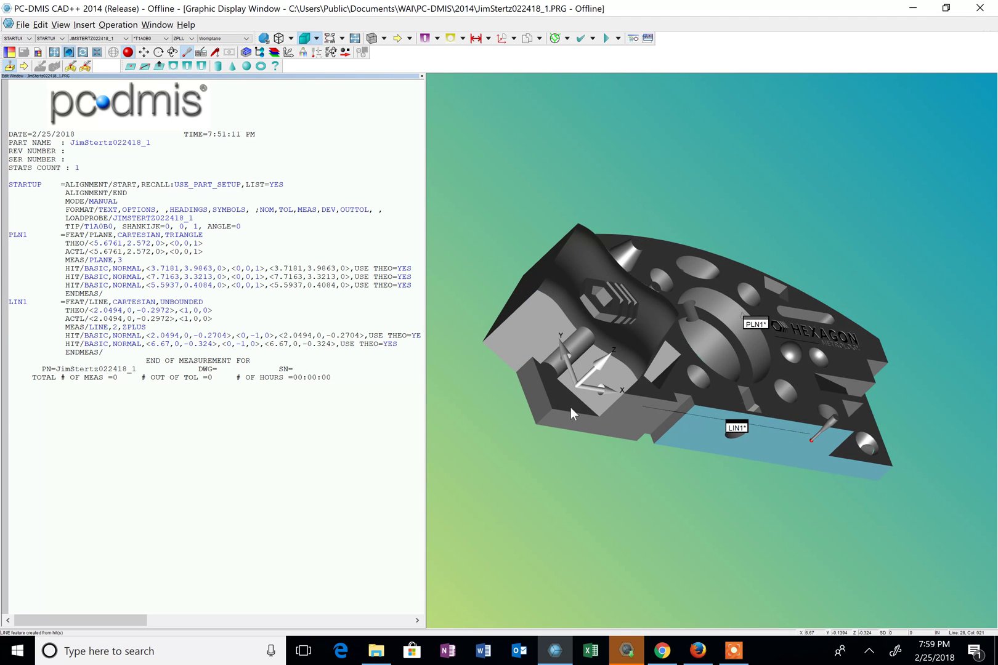
click(539, 389)
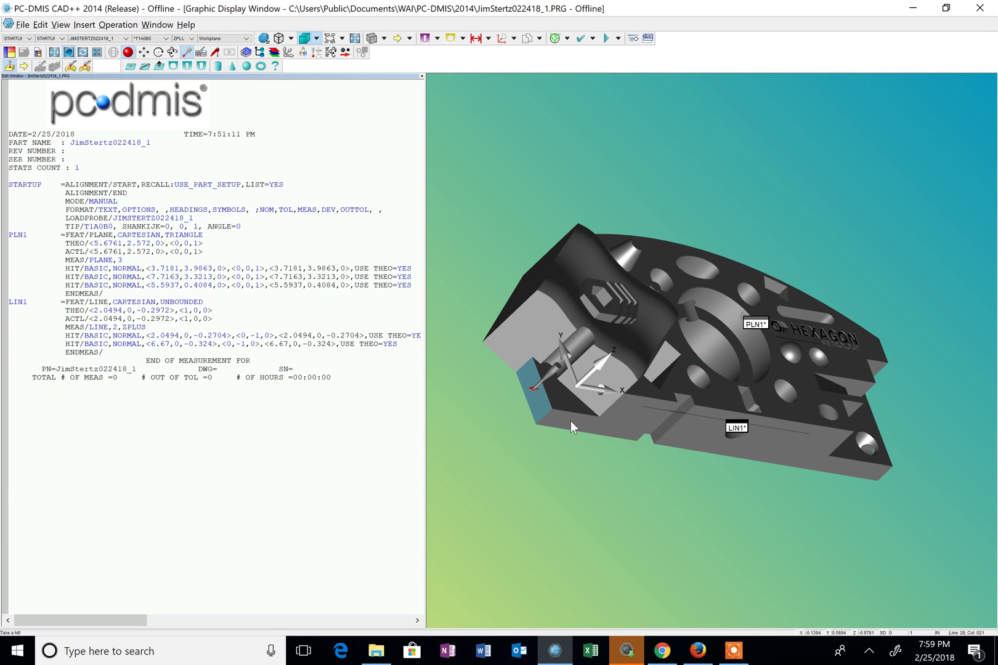
key(End)
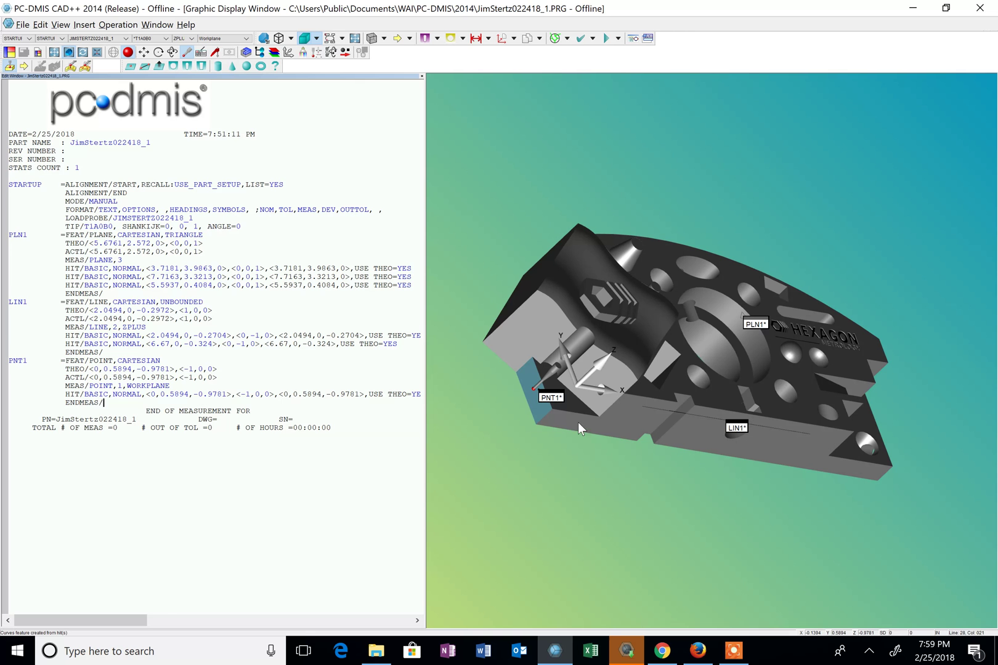
Step: Open Alignment Utilities for a new alignment A1 through Insert > Alignment > New
click(85, 25)
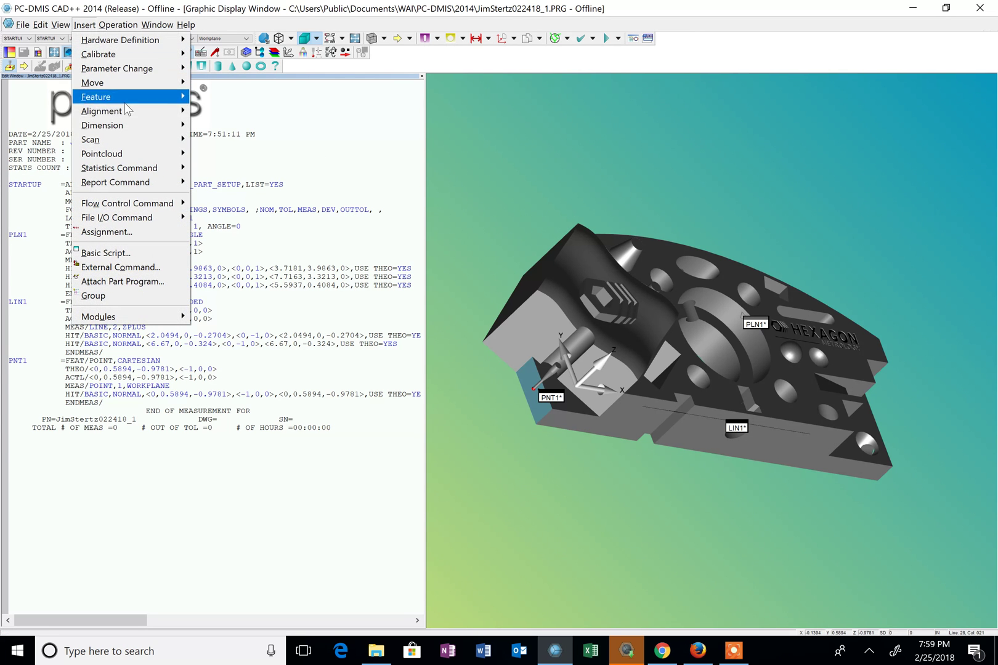
mouse_move(129, 112)
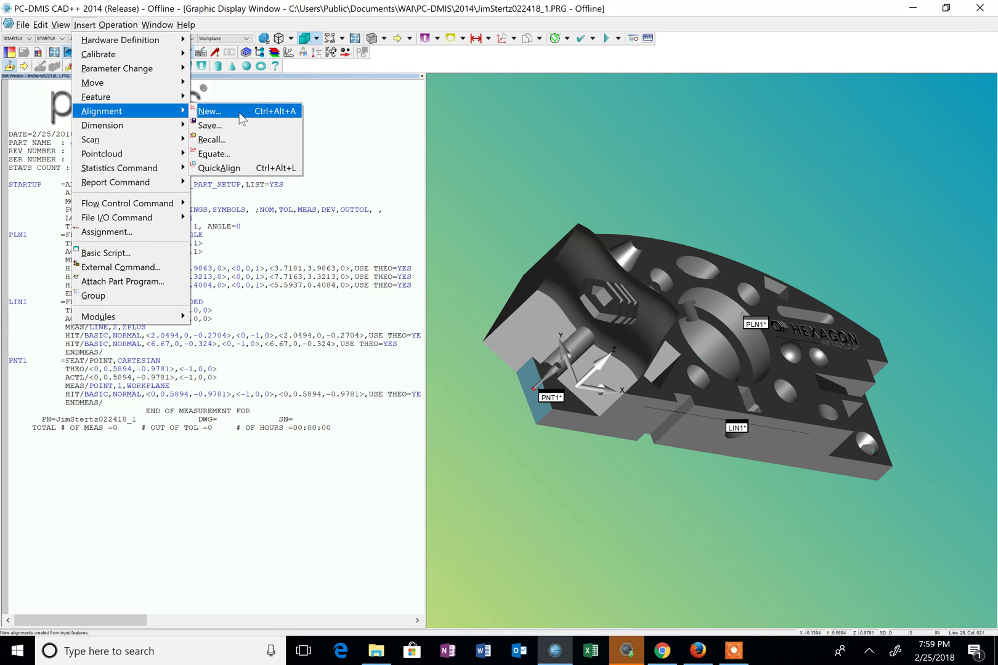
click(240, 115)
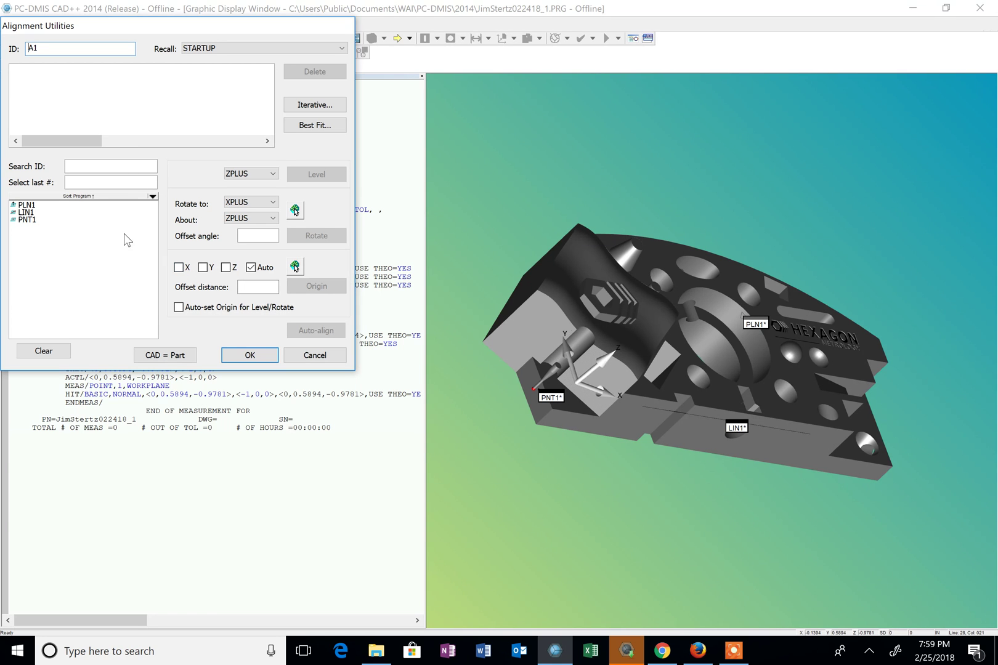
Step: Level the Z+ axis to plane PLN1 and set the Z-only origin on PLN1
click(32, 206)
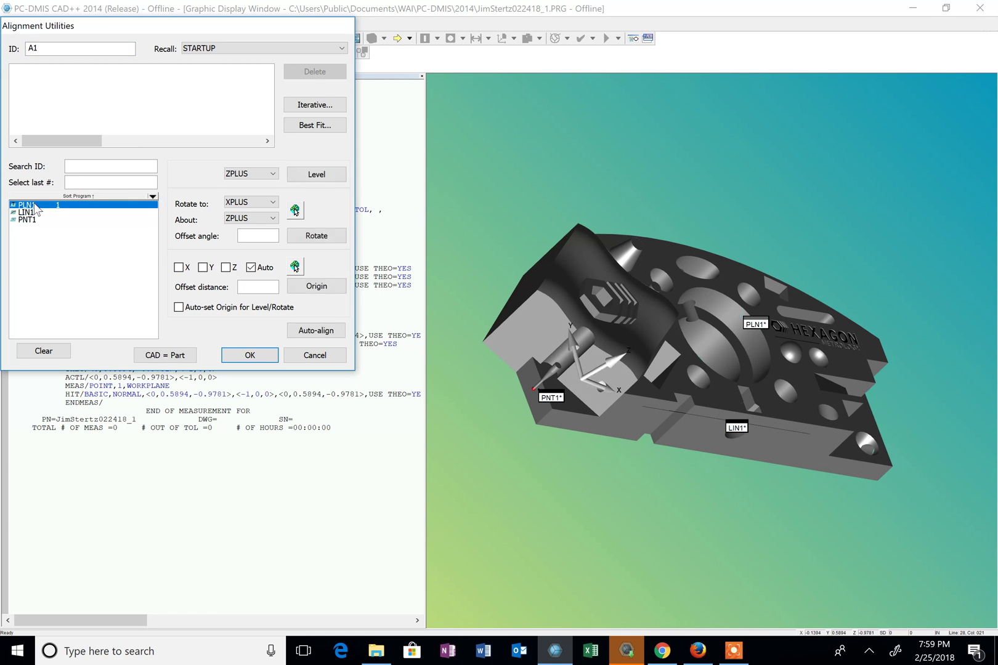
click(319, 175)
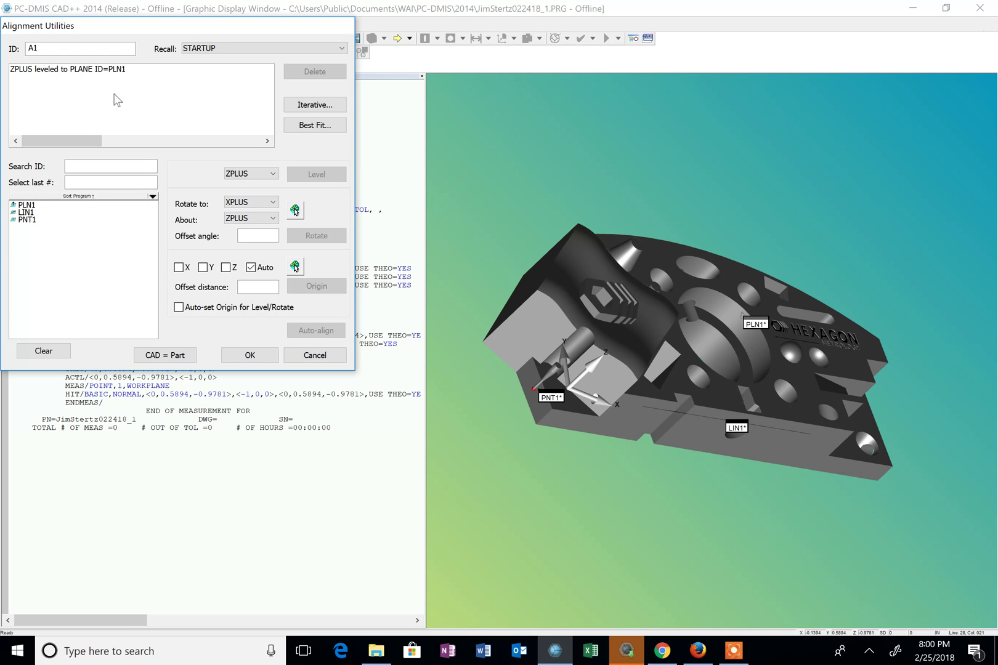
click(31, 206)
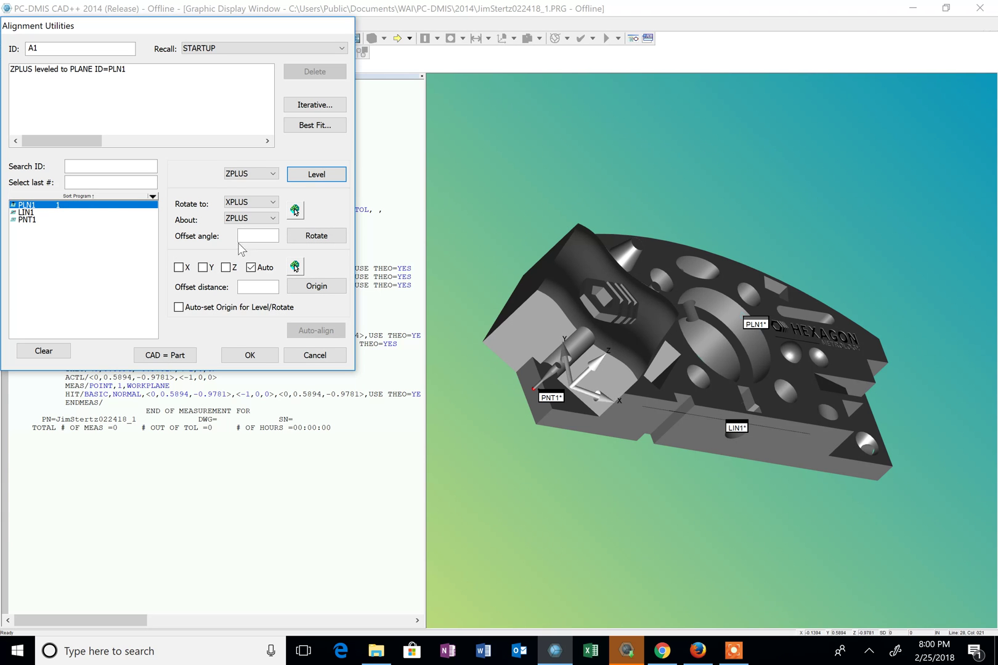
click(226, 268)
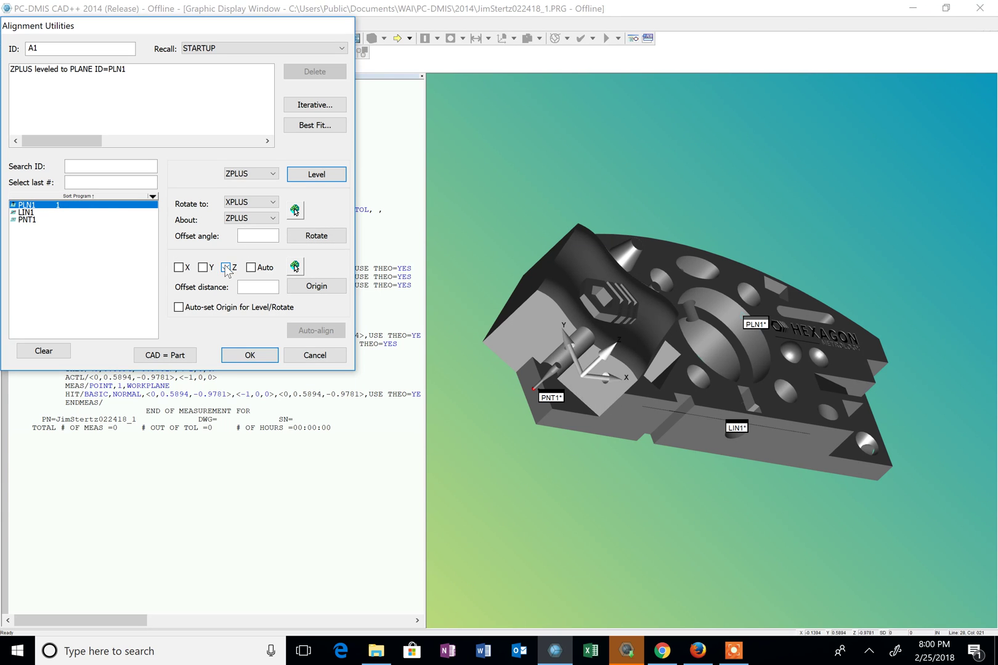
click(317, 287)
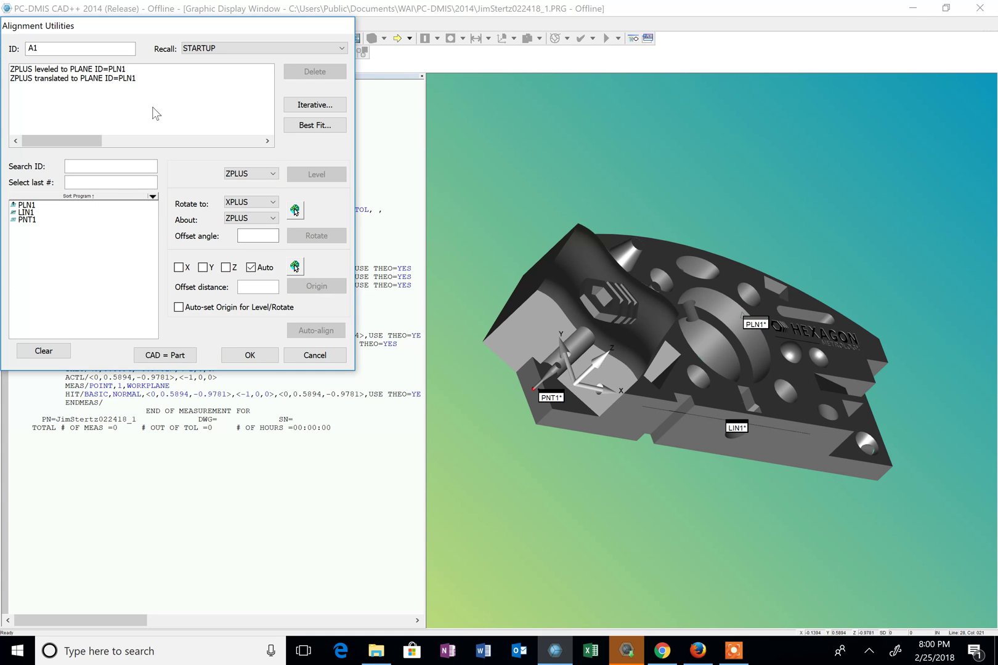
click(27, 212)
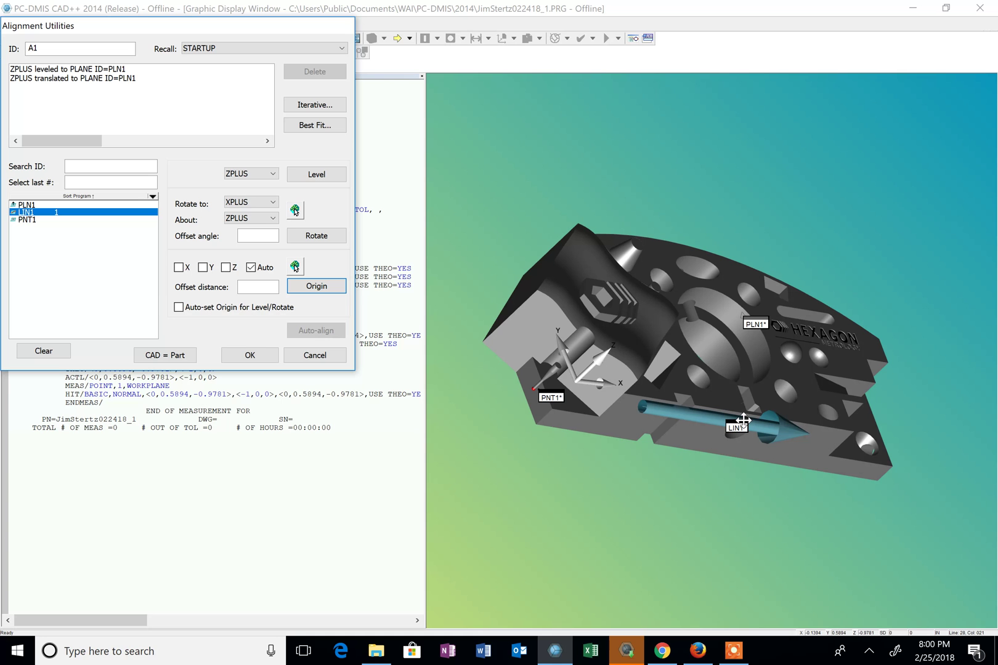
Step: Rotate X+ to line LIN1 about Z+ and set the Y origin on LIN1
click(333, 239)
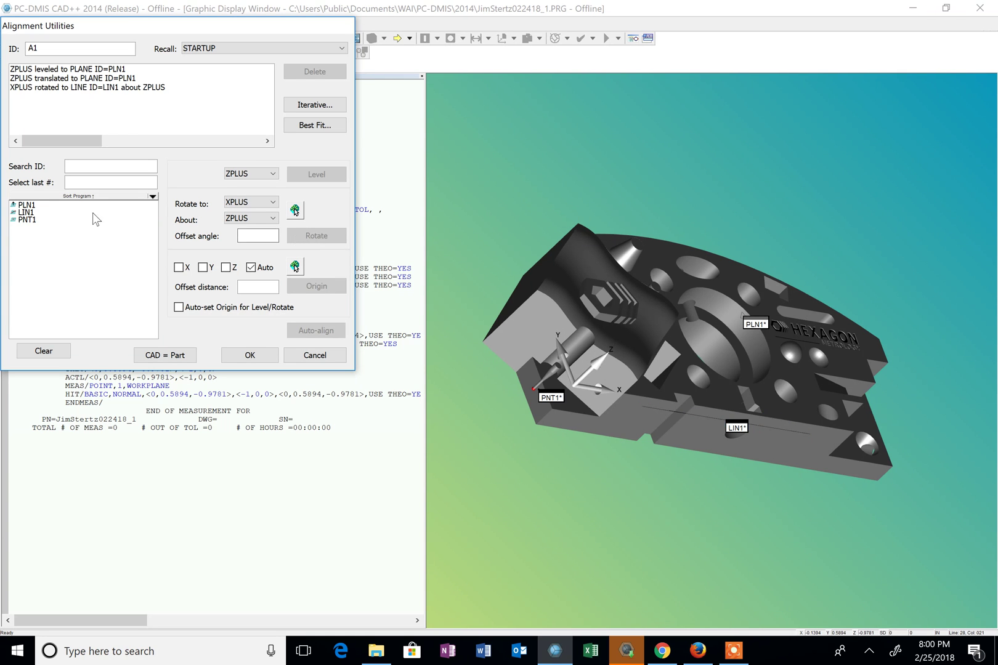
click(27, 213)
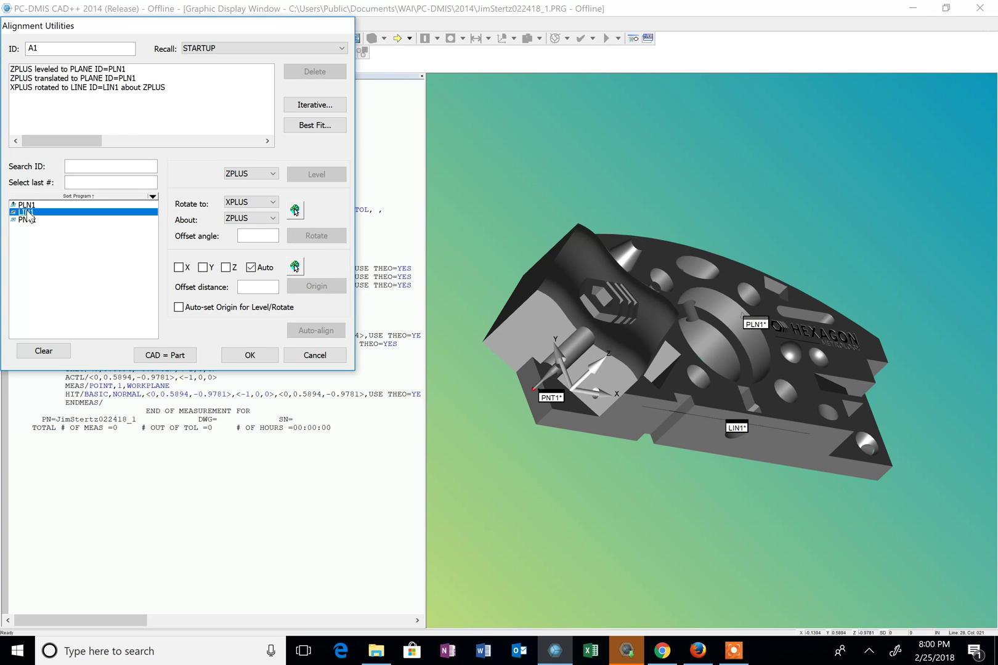
click(204, 267)
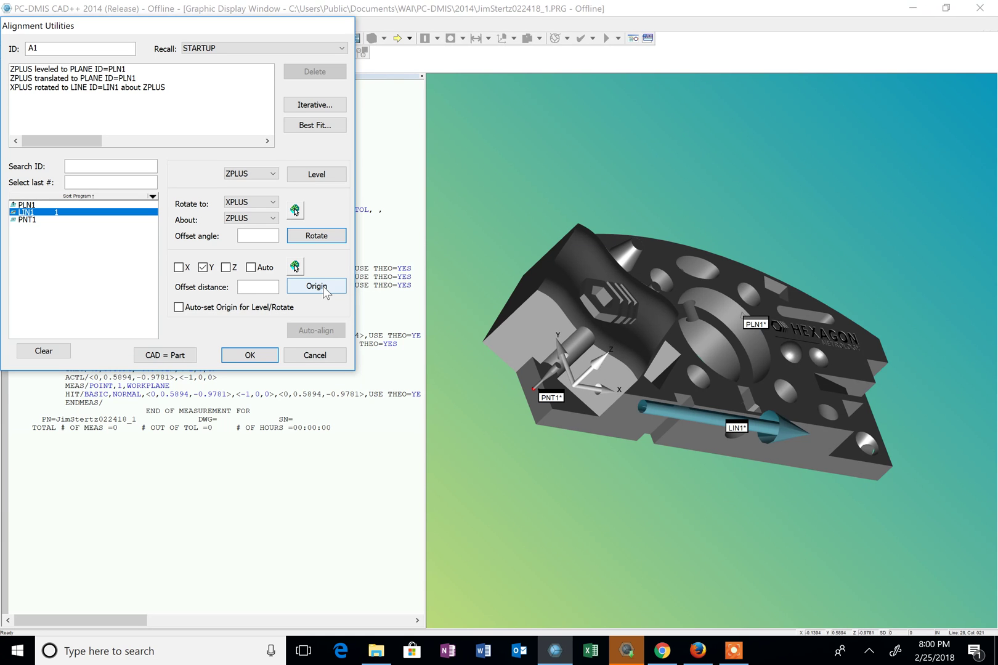
click(317, 286)
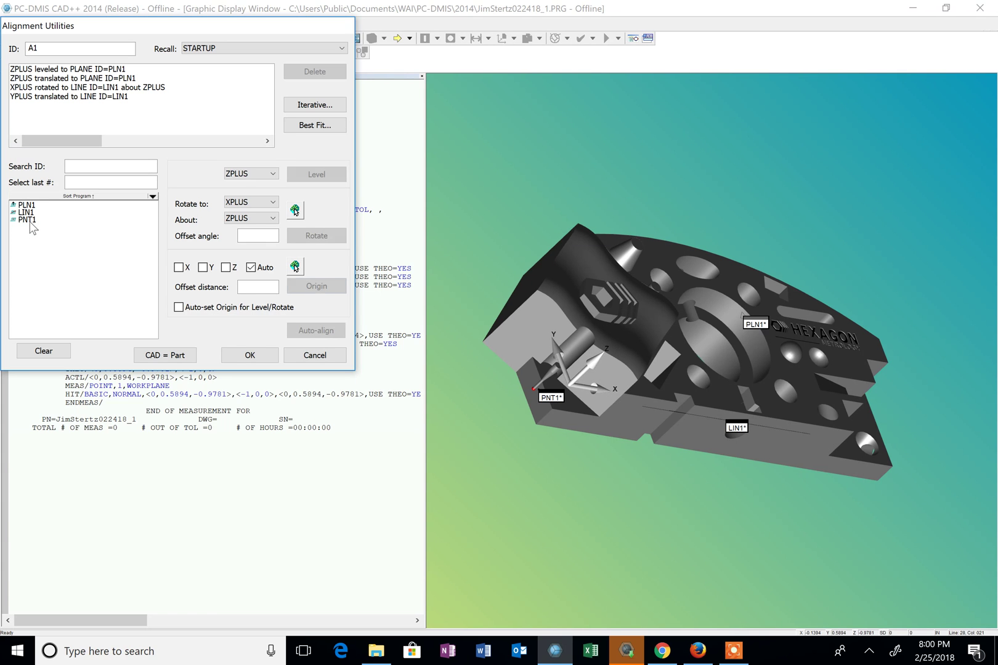
Step: Set the X origin of alignment A1 on point PNT1
click(27, 220)
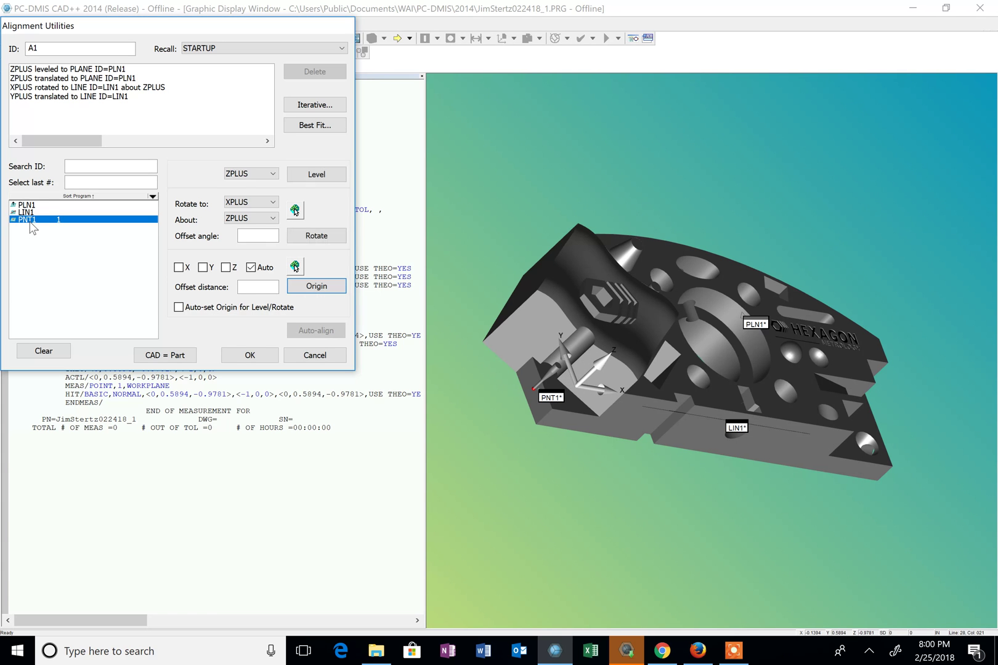
click(180, 269)
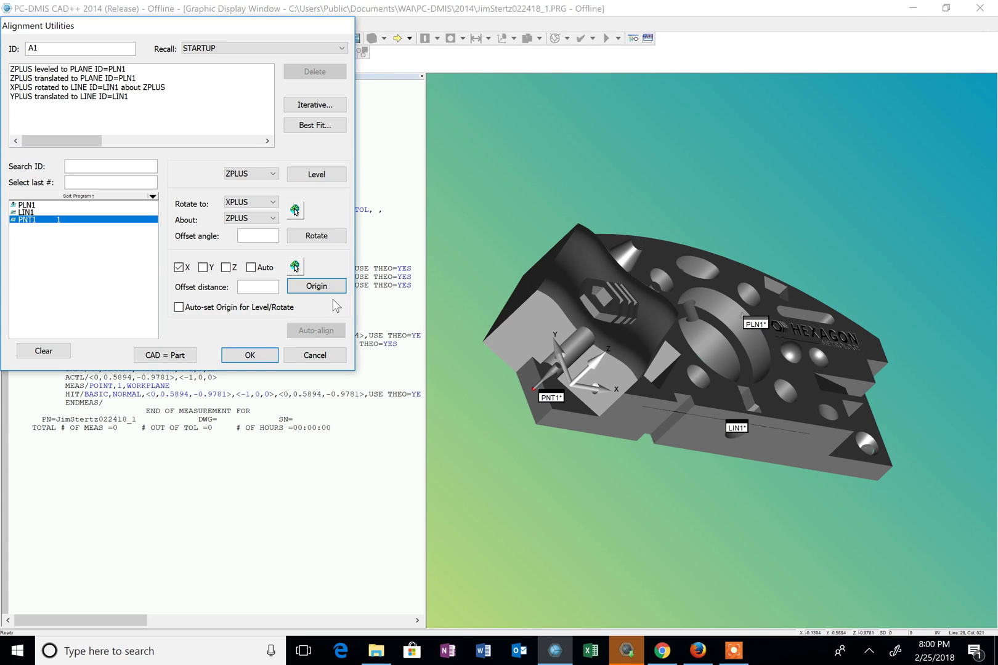
click(321, 289)
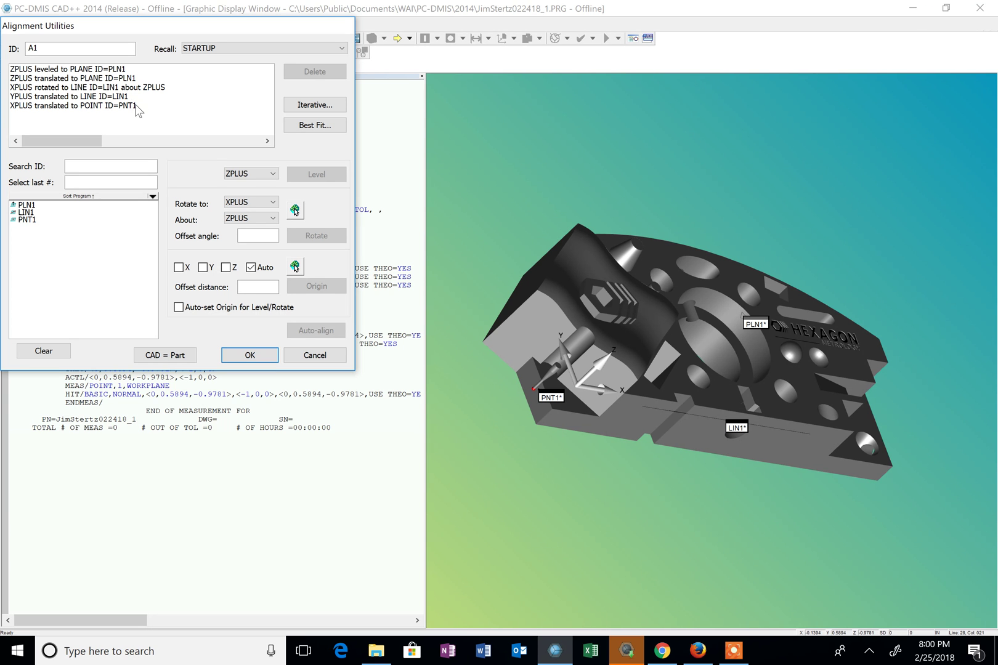
Step: Confirm alignment A1 so it is inserted after PNT1, then rotate the model view
click(250, 355)
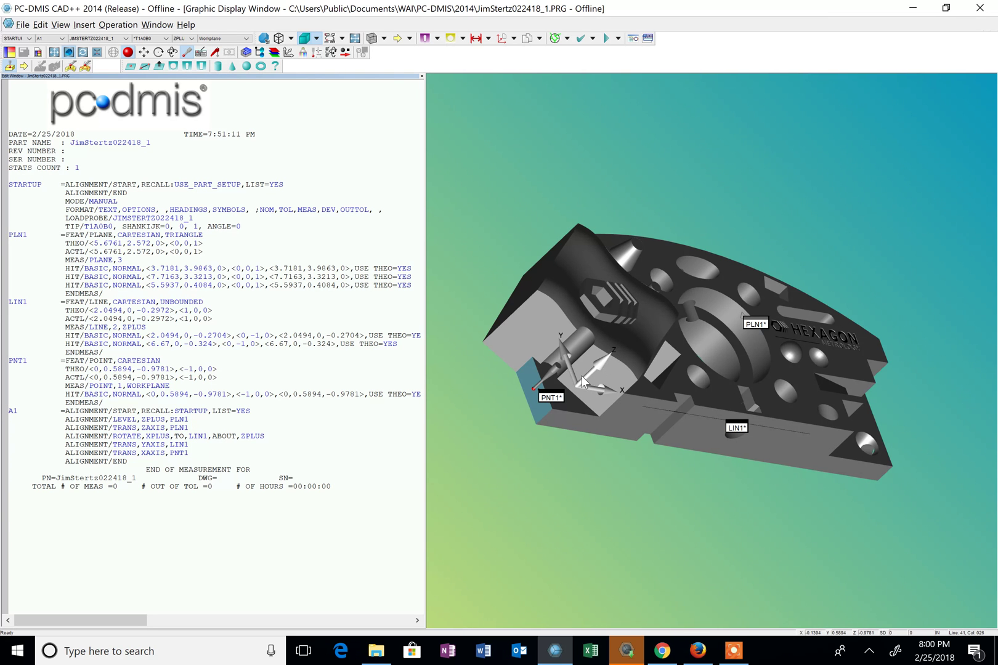
ctrl+right_drag(650, 413, 622, 395)
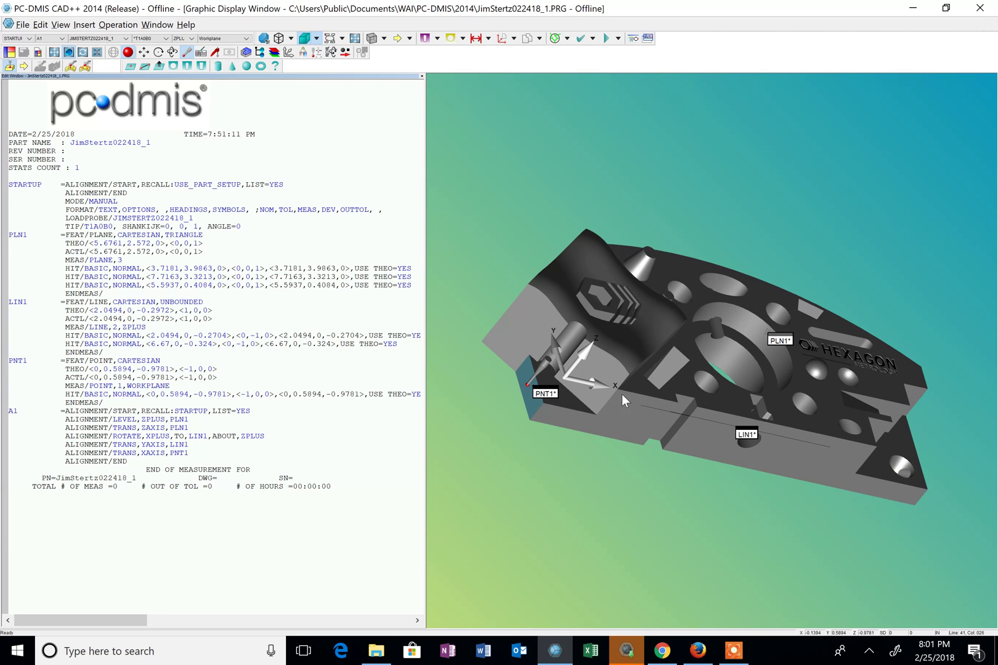
click(739, 647)
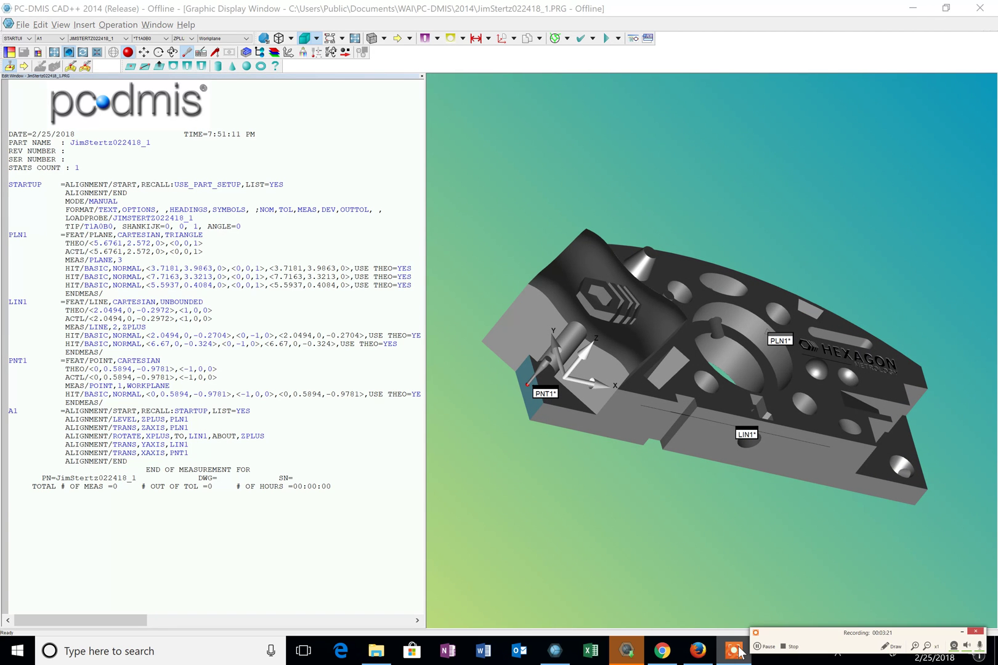